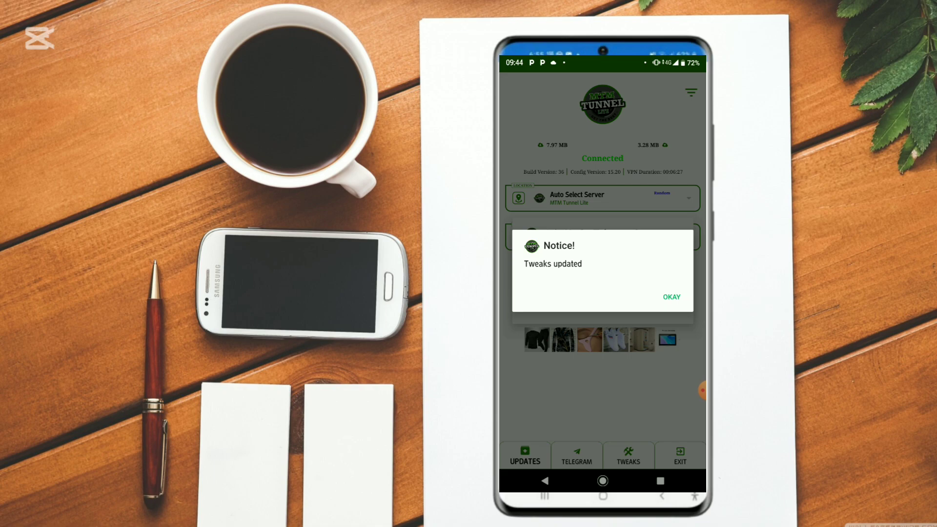
# Step: Dismiss the tweaks-updated notice and Telegram join prompt, then stop the running VPN session
pyautogui.click(672, 297)
pyautogui.click(638, 307)
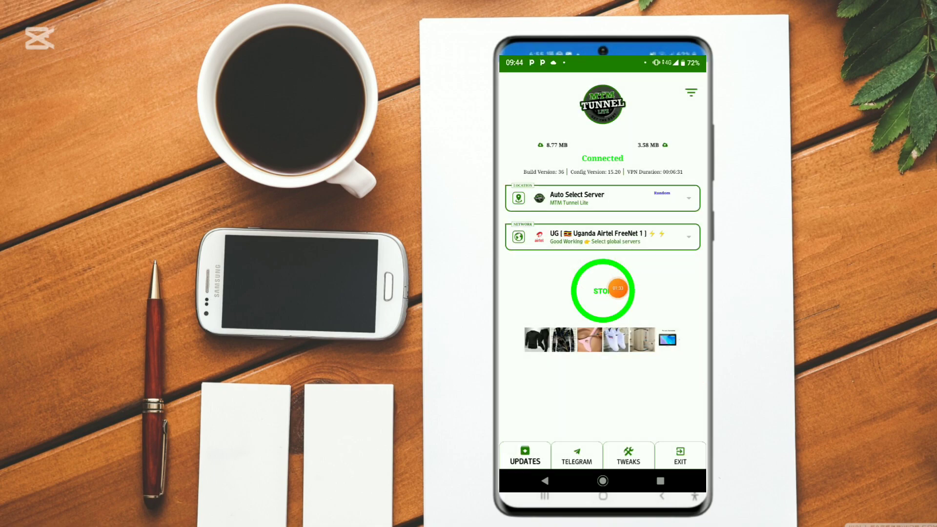
pyautogui.click(603, 290)
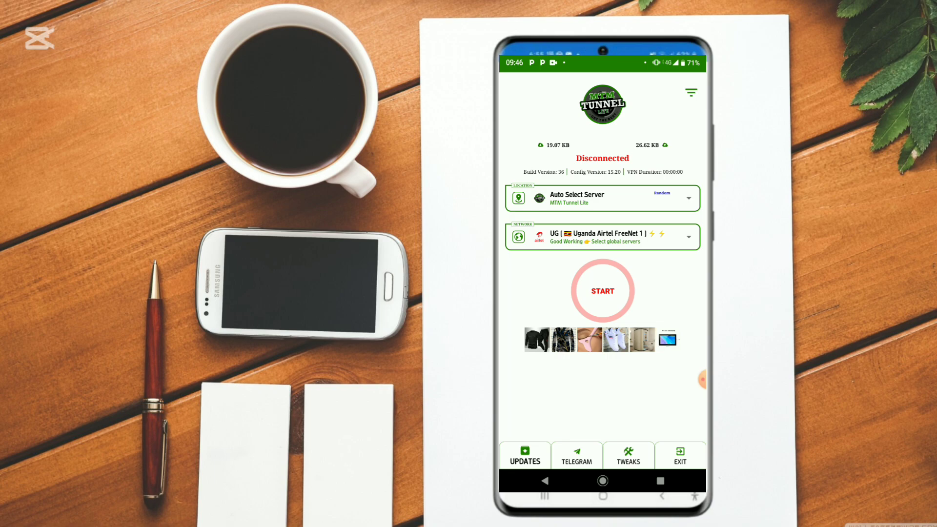
pyautogui.moveTo(702, 379)
pyautogui.mouseDown()
pyautogui.moveTo(665, 212)
pyautogui.moveTo(650, 351)
pyautogui.moveTo(546, 444)
pyautogui.moveTo(552, 454)
pyautogui.mouseUp()
pyautogui.click(525, 456)
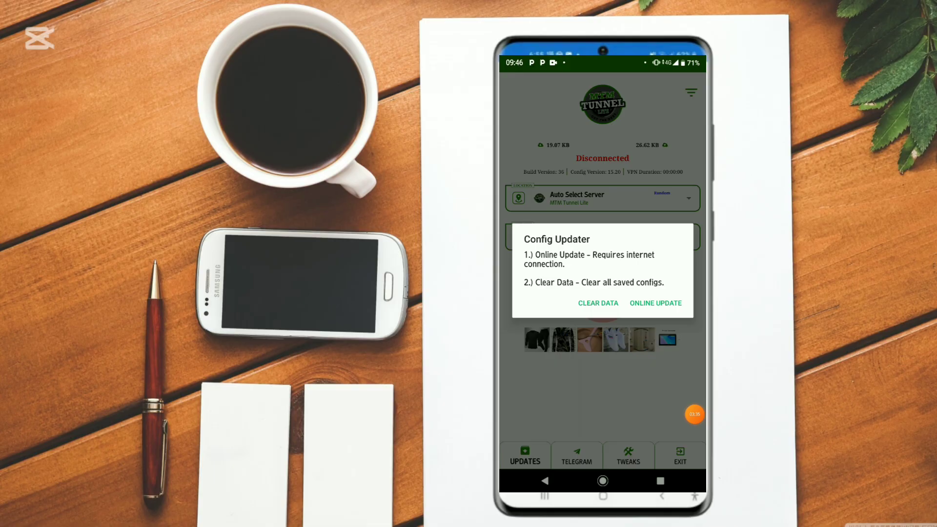
pyautogui.press('Escape')
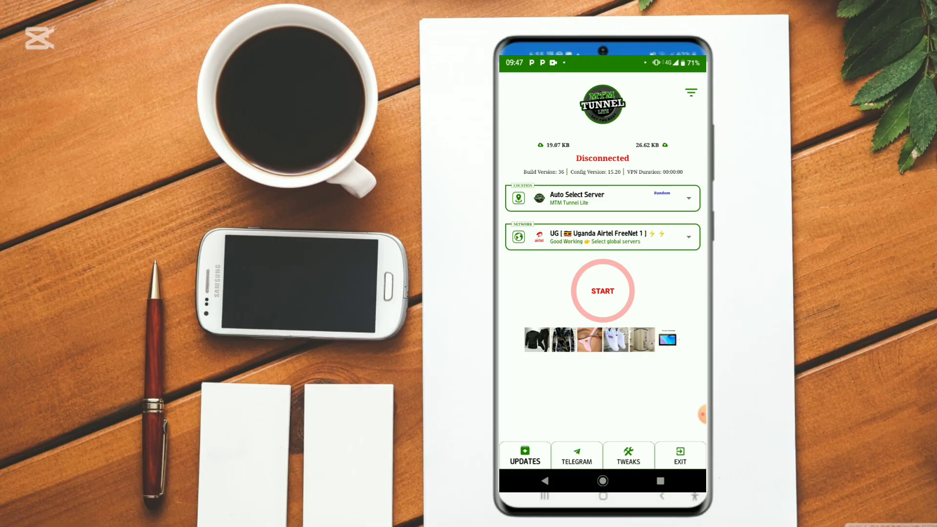
pyautogui.moveTo(703, 414); pyautogui.dragTo(635, 194)
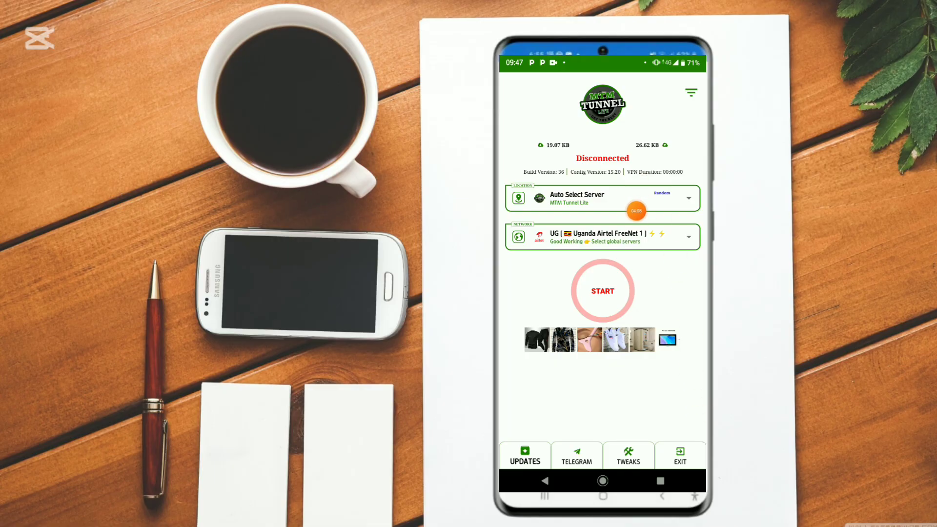
pyautogui.moveTo(634, 195); pyautogui.dragTo(695, 192)
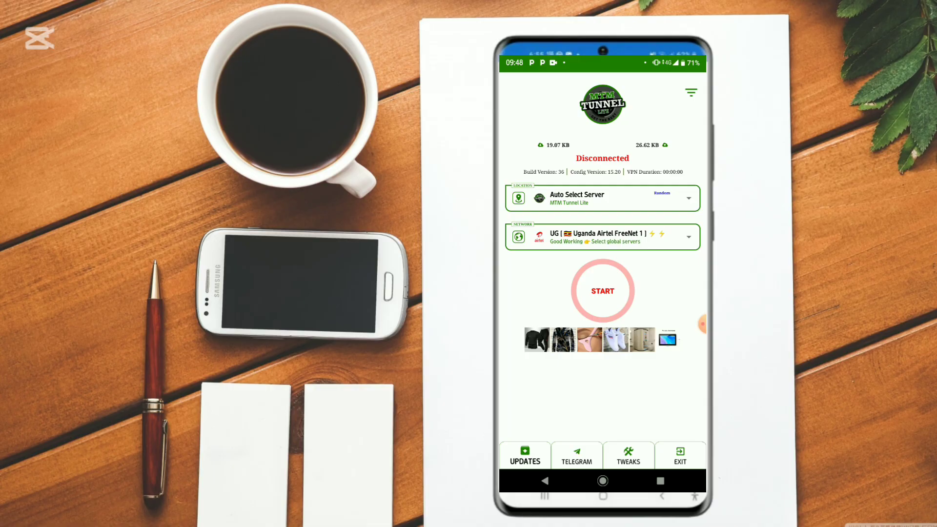
# Step: Open the Search Network/Country list of servers
pyautogui.moveTo(702, 323)
pyautogui.mouseDown()
pyautogui.moveTo(683, 270)
pyautogui.moveTo(649, 252)
pyautogui.moveTo(679, 304)
pyautogui.moveTo(695, 304)
pyautogui.mouseUp()
pyautogui.click(603, 237)
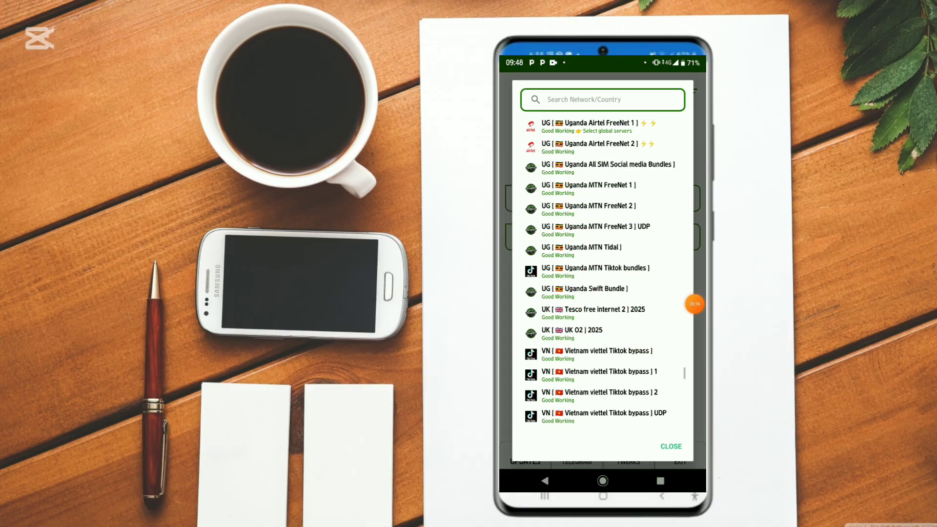
pyautogui.scroll(10, 603, 268)
pyautogui.scroll(10, 603, 269)
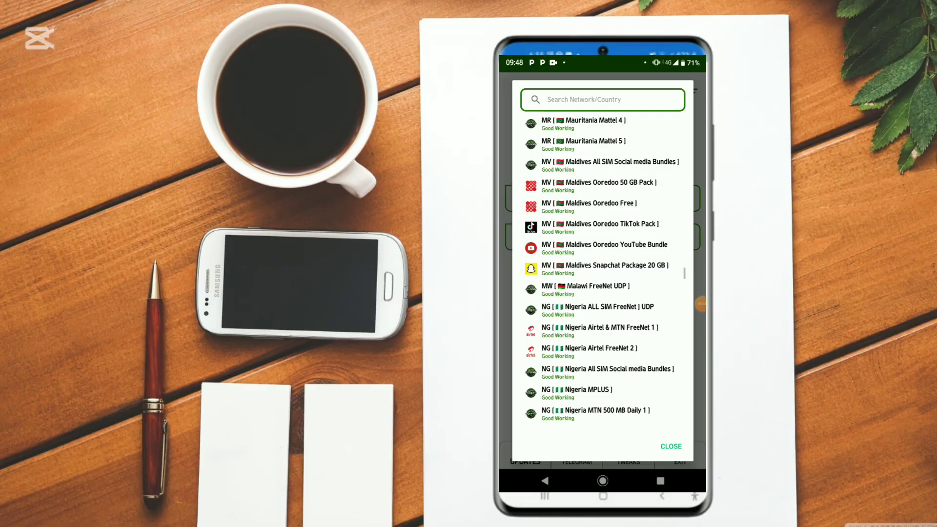
pyautogui.scroll(10, 603, 268)
pyautogui.scroll(10, 603, 268)
pyautogui.scroll(10, 603, 268)
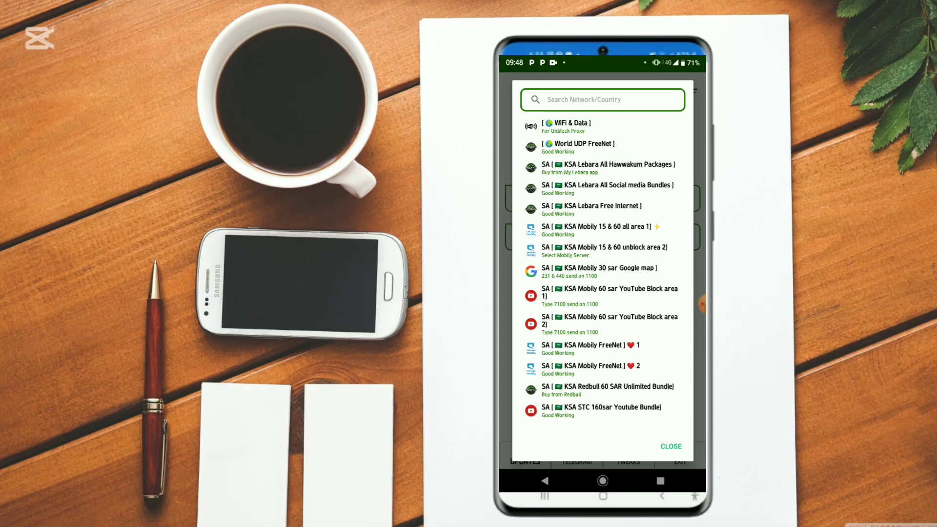
# Step: Scroll down through the country servers in the network list
pyautogui.moveTo(703, 304)
pyautogui.mouseDown()
pyautogui.moveTo(653, 163)
pyautogui.moveTo(613, 140)
pyautogui.moveTo(629, 120)
pyautogui.moveTo(635, 152)
pyautogui.moveTo(621, 134)
pyautogui.moveTo(624, 154)
pyautogui.moveTo(606, 145)
pyautogui.moveTo(607, 134)
pyautogui.moveTo(623, 161)
pyautogui.moveTo(602, 136)
pyautogui.moveTo(602, 84)
pyautogui.moveTo(605, 140)
pyautogui.moveTo(694, 385)
pyautogui.mouseUp()
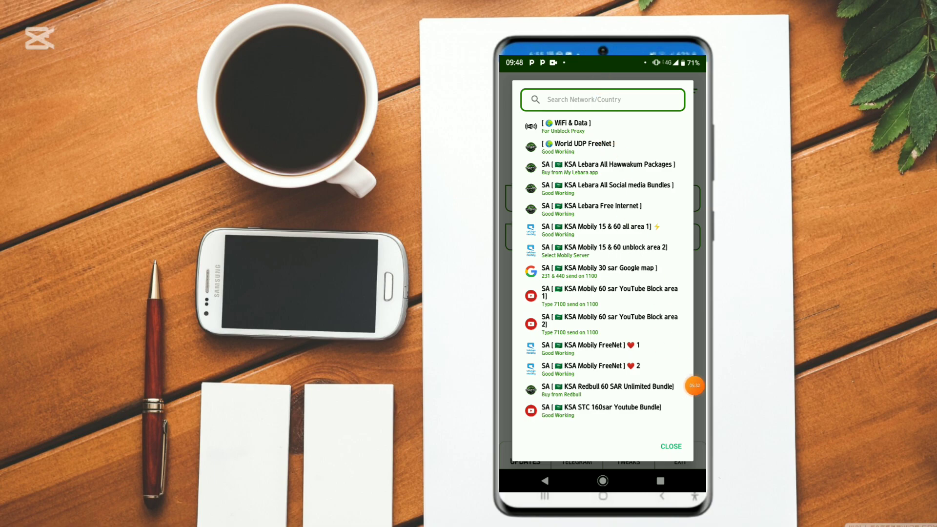
pyautogui.scroll(-5, 603, 268)
pyautogui.scroll(-5, 603, 268)
pyautogui.scroll(-5, 603, 268)
pyautogui.scroll(-5, 603, 268)
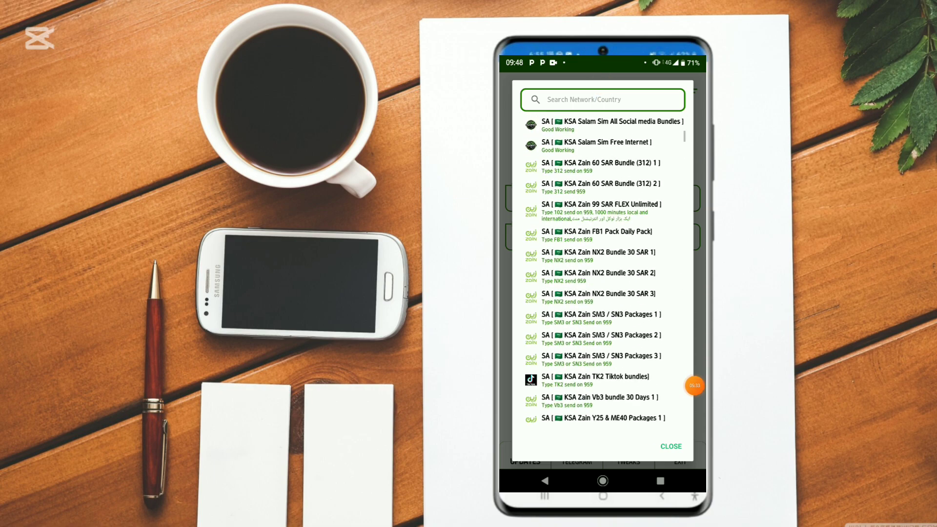
pyautogui.scroll(-5, 603, 269)
pyautogui.scroll(-5, 603, 268)
pyautogui.scroll(-5, 603, 269)
pyautogui.scroll(-5, 603, 268)
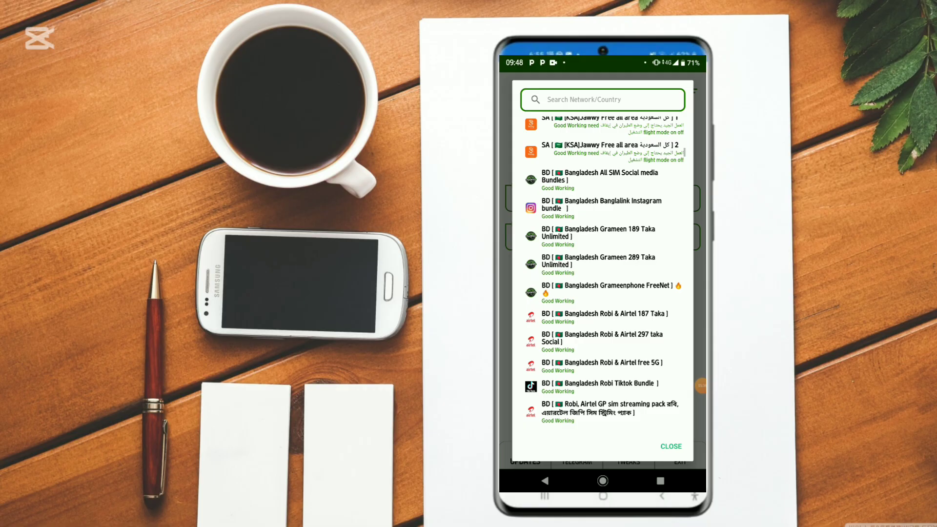
pyautogui.scroll(-2, 602, 268)
pyautogui.scroll(3, 603, 268)
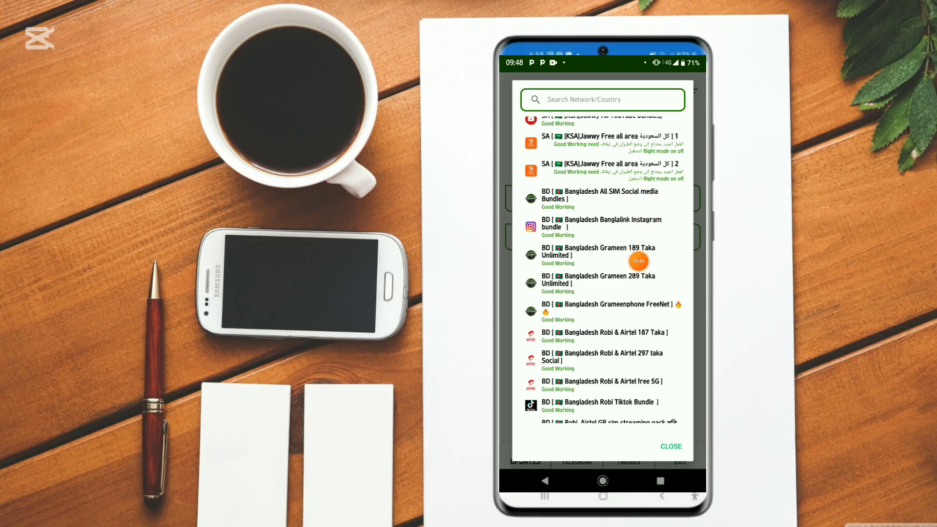
pyautogui.scroll(-5, 603, 268)
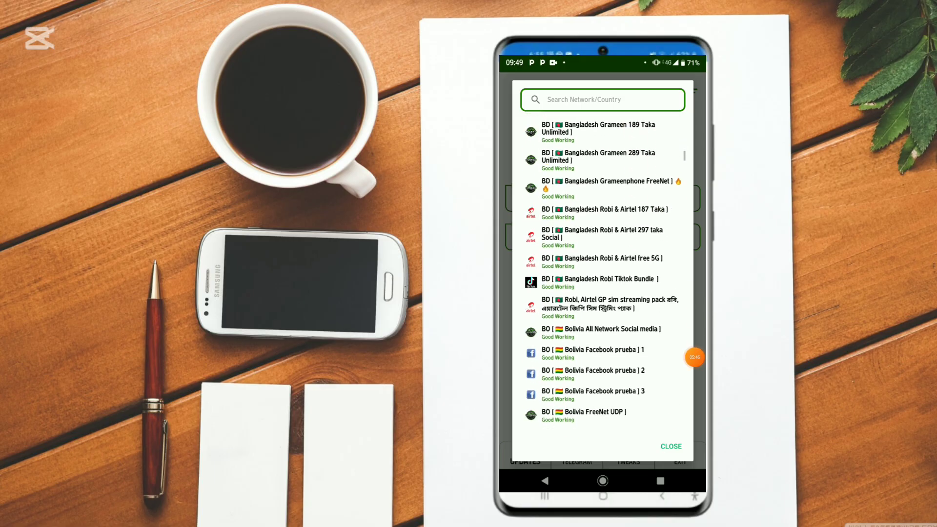
pyautogui.scroll(-5, 602, 269)
pyautogui.scroll(-4, 603, 268)
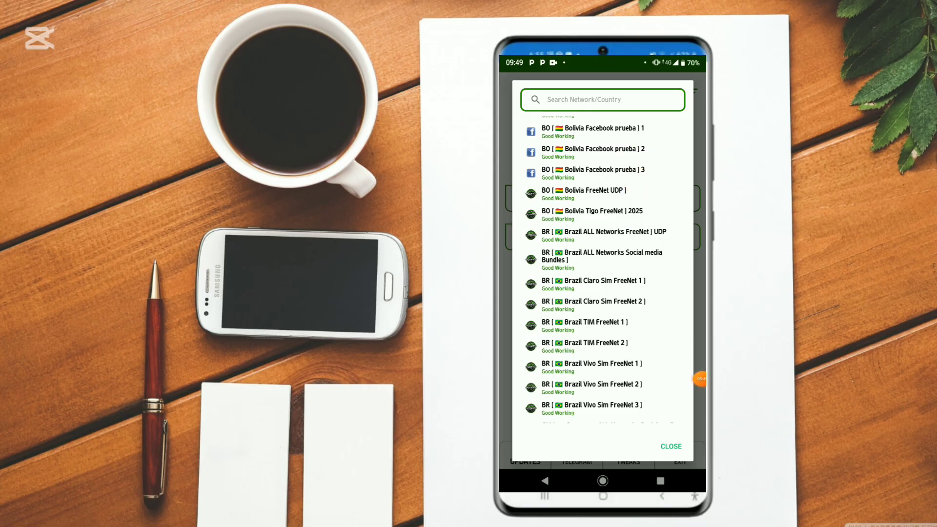
pyautogui.scroll(-3, 603, 268)
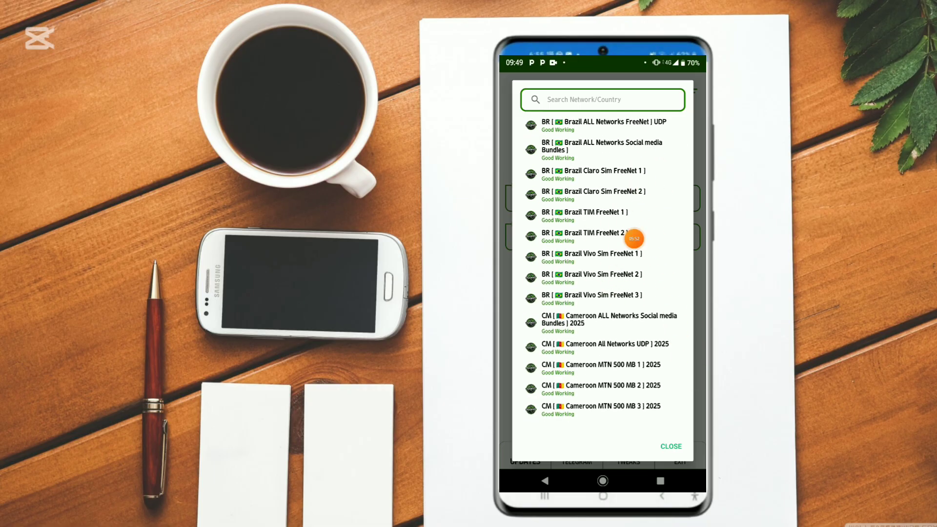
pyautogui.scroll(-5, 603, 268)
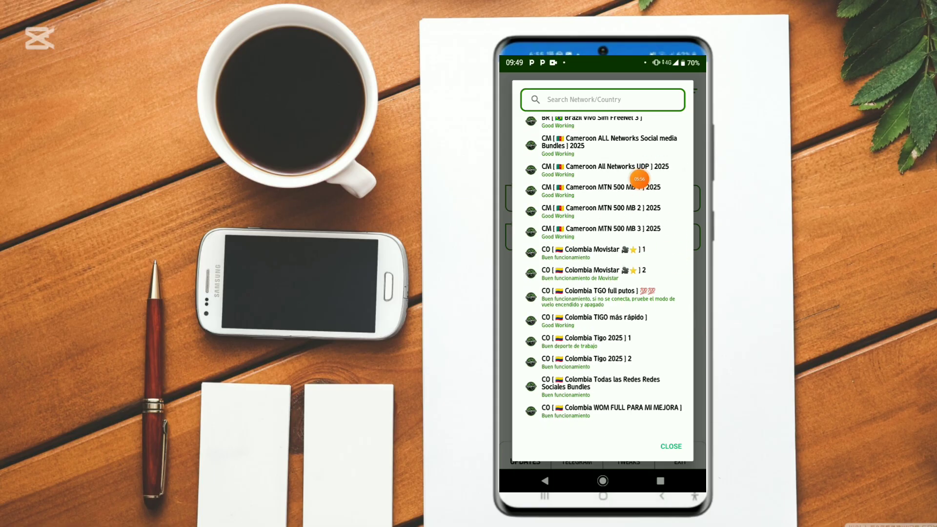
pyautogui.scroll(-4, 602, 269)
pyautogui.scroll(-1, 603, 268)
pyautogui.scroll(1, 603, 268)
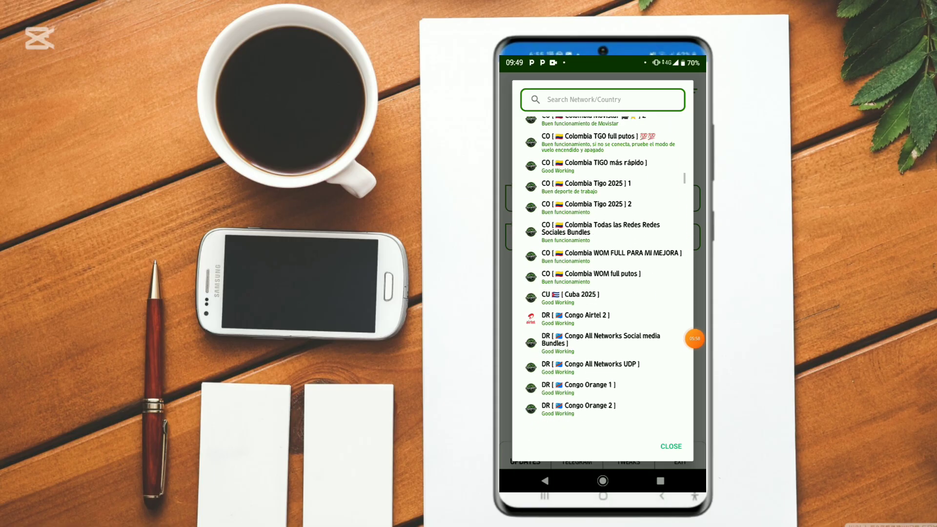
pyautogui.scroll(1, 602, 269)
pyautogui.moveTo(628, 275); pyautogui.dragTo(637, 258)
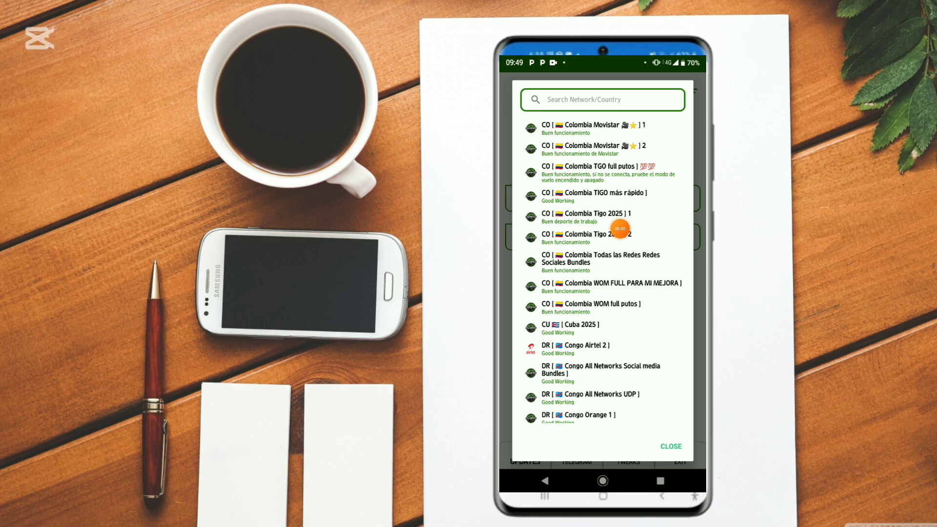
pyautogui.scroll(-3, 602, 268)
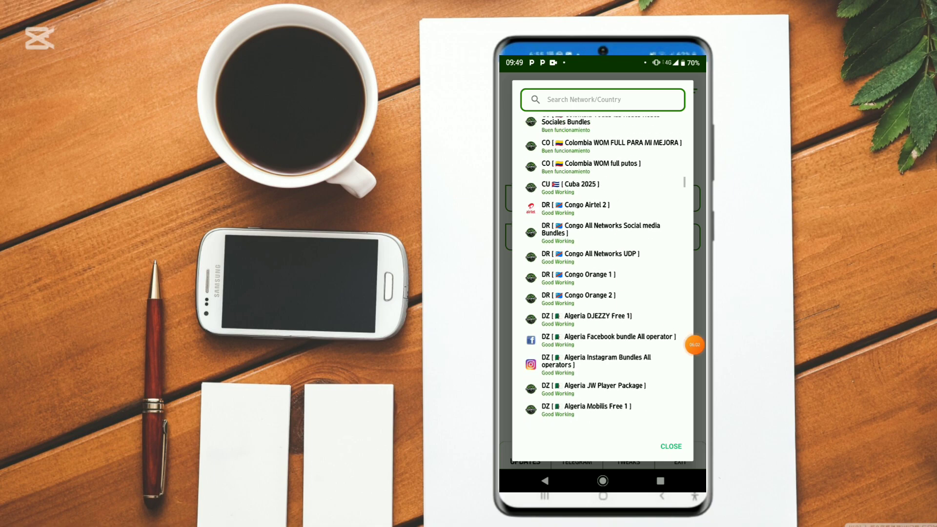
pyautogui.scroll(-3, 603, 268)
pyautogui.scroll(-4, 603, 269)
pyautogui.scroll(-3, 602, 269)
pyautogui.scroll(-3, 603, 269)
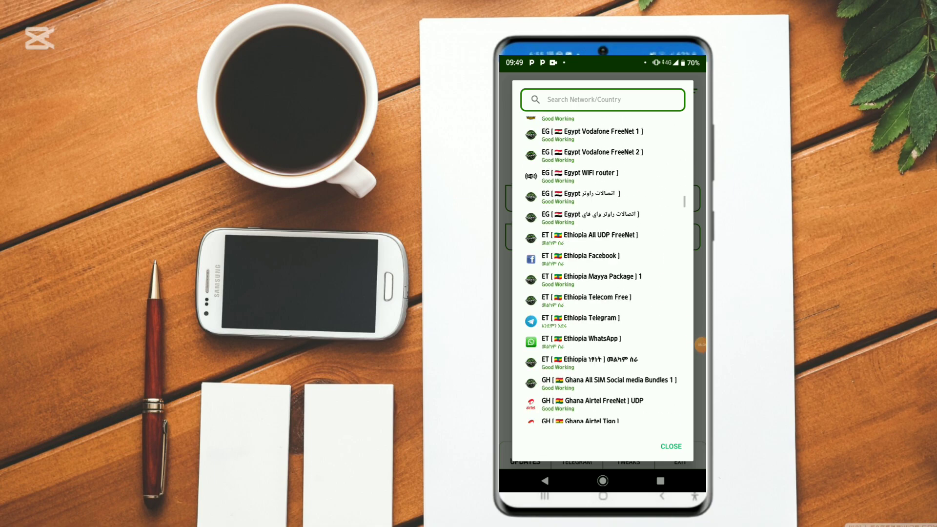
pyautogui.scroll(-3, 602, 268)
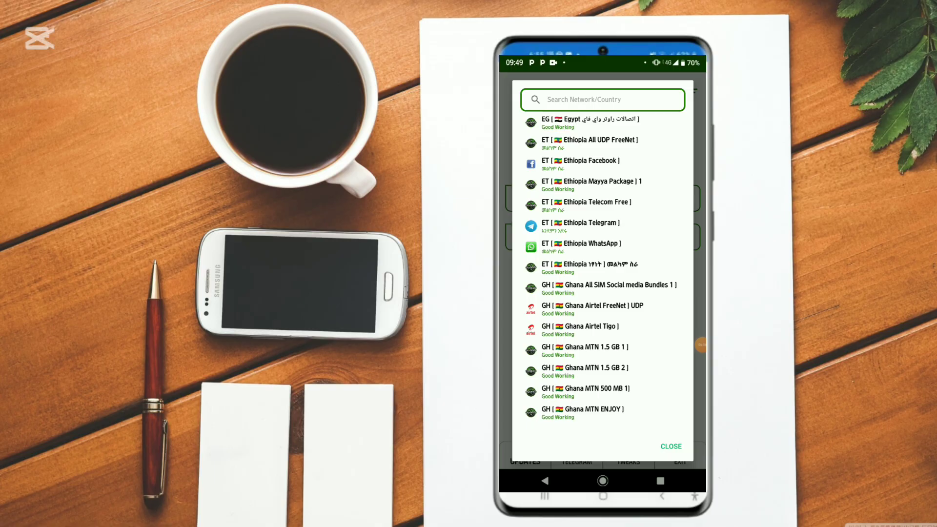
pyautogui.scroll(-3, 603, 268)
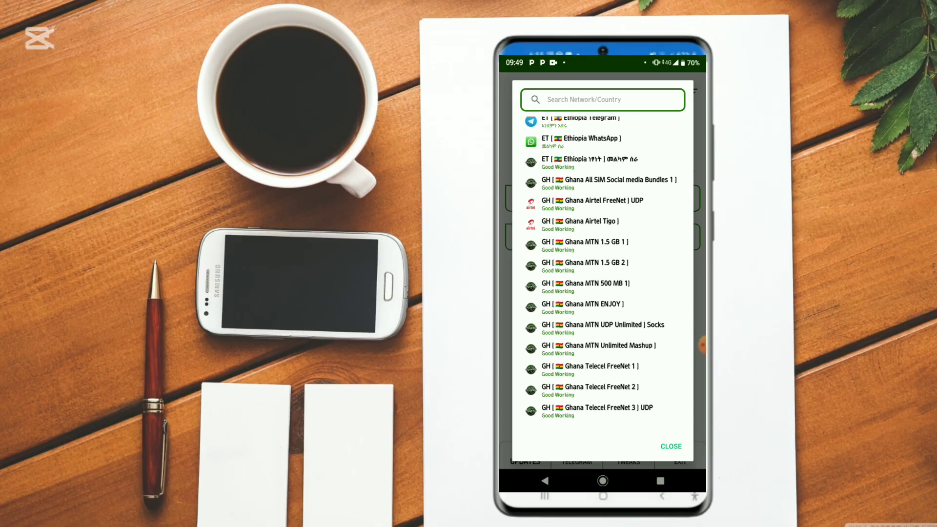
# Step: Keep browsing the list to the Uganda Airtel and MTN servers, all marked Good Working
pyautogui.moveTo(703, 345)
pyautogui.mouseDown()
pyautogui.moveTo(643, 293)
pyautogui.moveTo(615, 293)
pyautogui.moveTo(623, 250)
pyautogui.moveTo(648, 335)
pyautogui.moveTo(695, 335)
pyautogui.mouseUp()
pyautogui.scroll(-1, 603, 269)
pyautogui.scroll(-5, 603, 268)
pyautogui.scroll(-5, 602, 269)
pyautogui.scroll(-3, 603, 268)
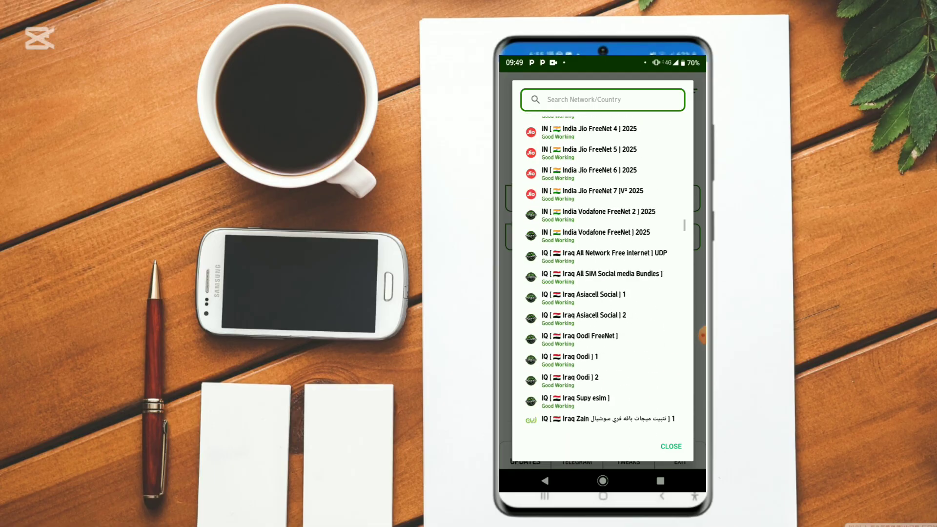
pyautogui.scroll(2, 603, 269)
pyautogui.moveTo(703, 336)
pyautogui.mouseDown()
pyautogui.moveTo(650, 193)
pyautogui.moveTo(594, 159)
pyautogui.moveTo(574, 200)
pyautogui.moveTo(599, 307)
pyautogui.moveTo(649, 216)
pyautogui.moveTo(625, 145)
pyautogui.moveTo(605, 270)
pyautogui.moveTo(647, 250)
pyautogui.moveTo(613, 197)
pyautogui.moveTo(628, 300)
pyautogui.moveTo(627, 207)
pyautogui.moveTo(623, 304)
pyautogui.moveTo(632, 210)
pyautogui.moveTo(592, 239)
pyautogui.moveTo(640, 210)
pyautogui.moveTo(600, 229)
pyautogui.moveTo(642, 243)
pyautogui.moveTo(620, 245)
pyautogui.moveTo(628, 205)
pyautogui.moveTo(625, 291)
pyautogui.moveTo(643, 198)
pyautogui.moveTo(628, 318)
pyautogui.moveTo(684, 382)
pyautogui.mouseUp()
pyautogui.scroll(-2, 602, 268)
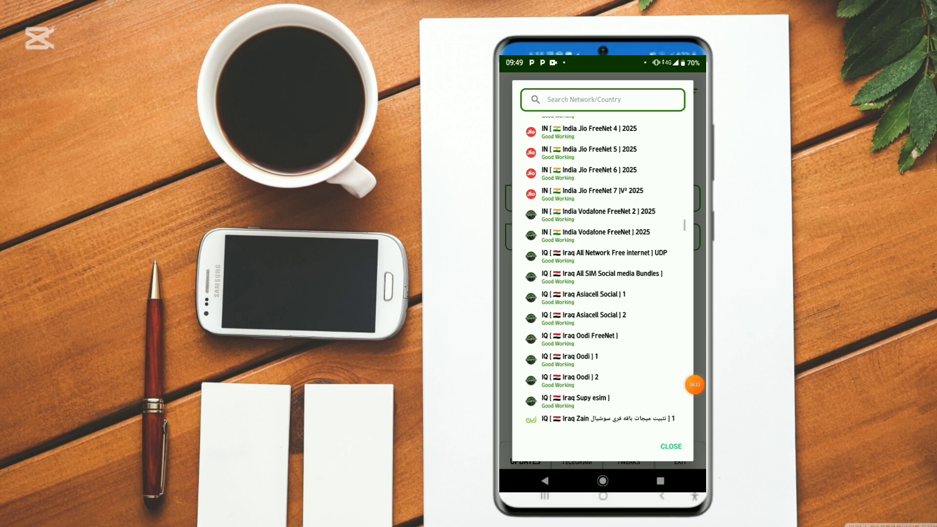
pyautogui.scroll(-5, 603, 269)
pyautogui.scroll(-5, 603, 268)
pyautogui.scroll(-5, 602, 268)
pyautogui.scroll(-5, 603, 268)
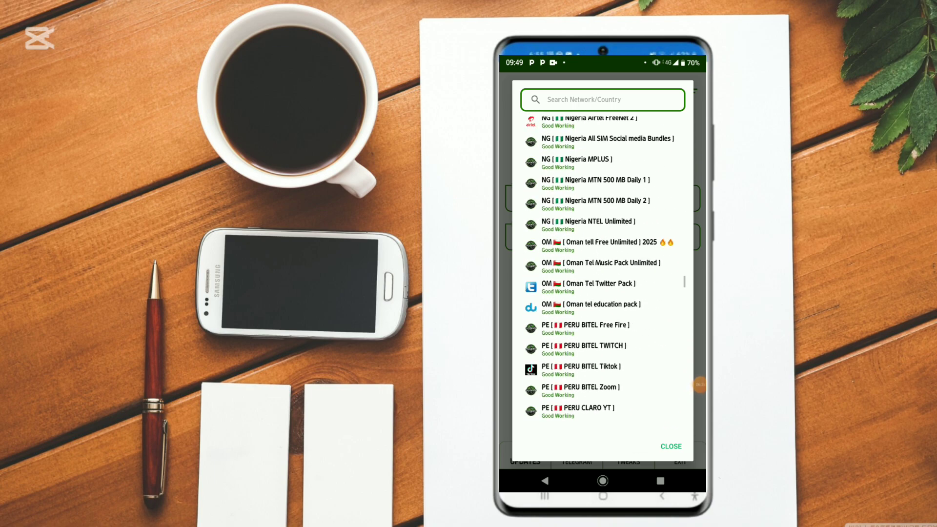
pyautogui.scroll(-5, 603, 269)
pyautogui.scroll(-3, 603, 269)
pyautogui.scroll(-10, 603, 269)
pyautogui.scroll(-5, 603, 269)
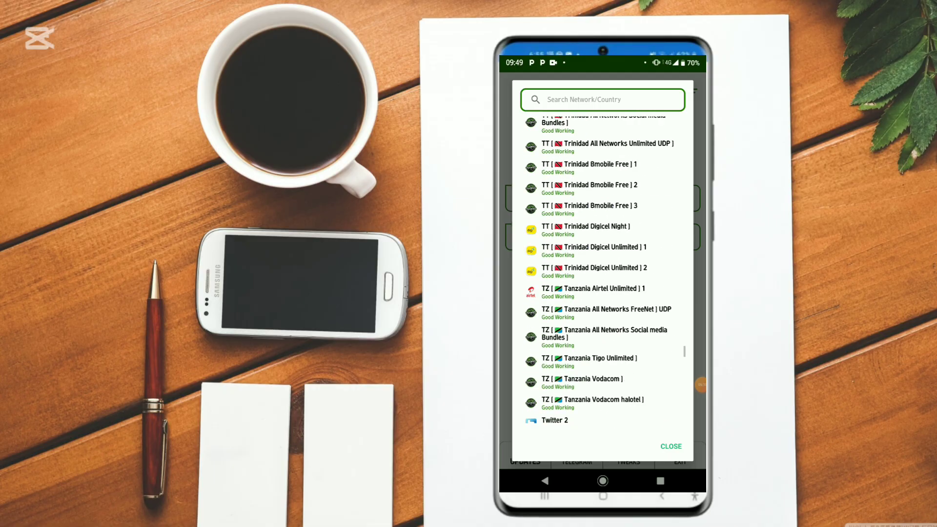
pyautogui.scroll(-5, 603, 269)
pyautogui.scroll(-5, 602, 268)
pyautogui.scroll(-5, 603, 268)
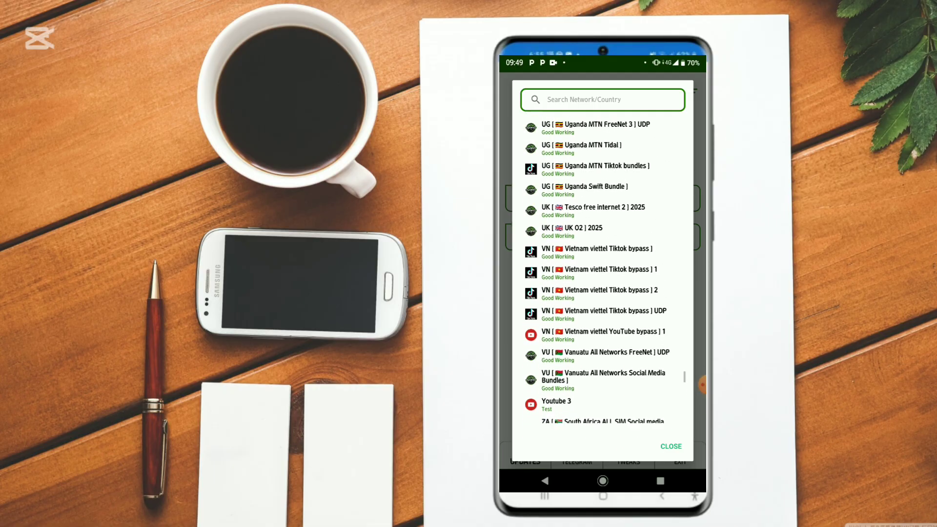
pyautogui.scroll(3, 603, 268)
pyautogui.scroll(3, 601, 268)
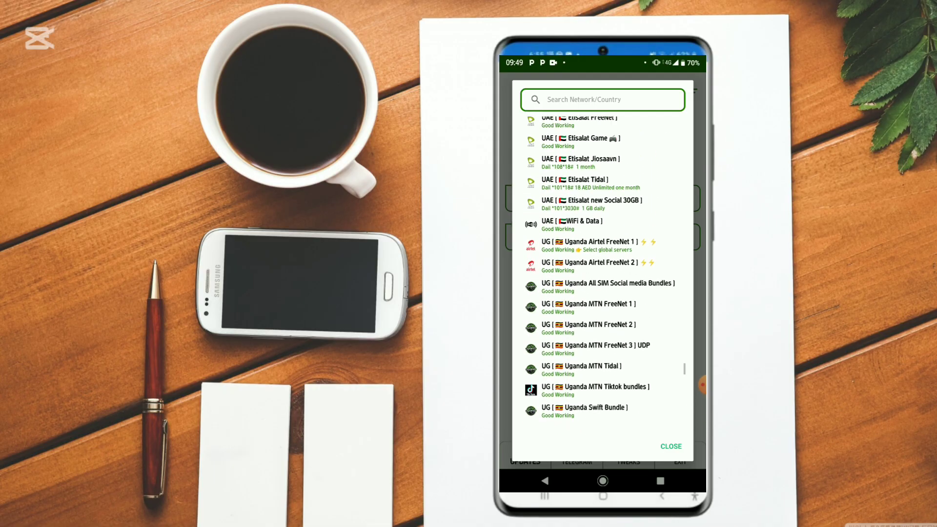
pyautogui.scroll(-2, 600, 269)
pyautogui.moveTo(703, 384)
pyautogui.mouseDown()
pyautogui.moveTo(634, 351)
pyautogui.moveTo(630, 313)
pyautogui.moveTo(645, 229)
pyautogui.moveTo(625, 236)
pyautogui.moveTo(627, 293)
pyautogui.moveTo(638, 243)
pyautogui.moveTo(611, 265)
pyautogui.moveTo(628, 212)
pyautogui.moveTo(607, 191)
pyautogui.moveTo(633, 194)
pyautogui.moveTo(640, 177)
pyautogui.moveTo(680, 366)
pyautogui.moveTo(644, 312)
pyautogui.moveTo(661, 257)
pyautogui.moveTo(611, 288)
pyautogui.moveTo(616, 281)
pyautogui.moveTo(634, 290)
pyautogui.moveTo(695, 381)
pyautogui.mouseUp()
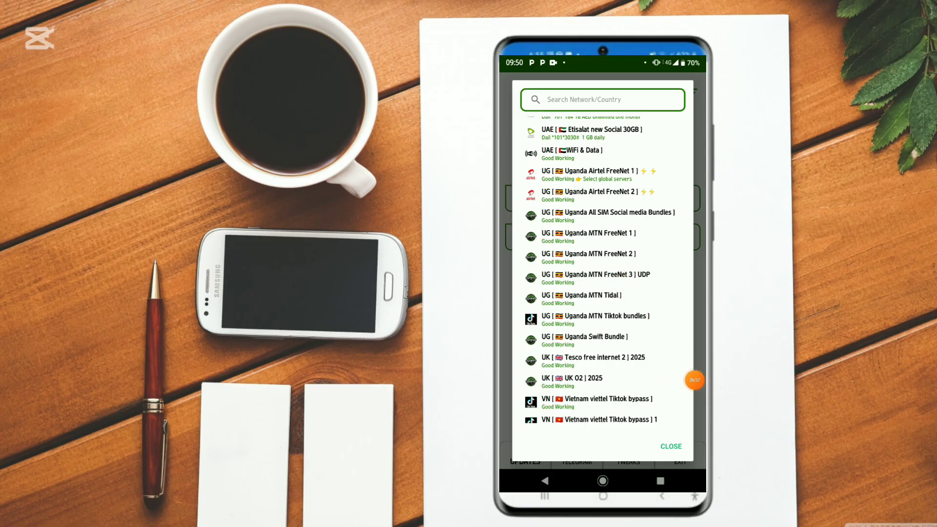
pyautogui.scroll(-3, 603, 268)
pyautogui.scroll(-3, 602, 268)
pyautogui.scroll(-3, 603, 268)
pyautogui.scroll(-3, 603, 268)
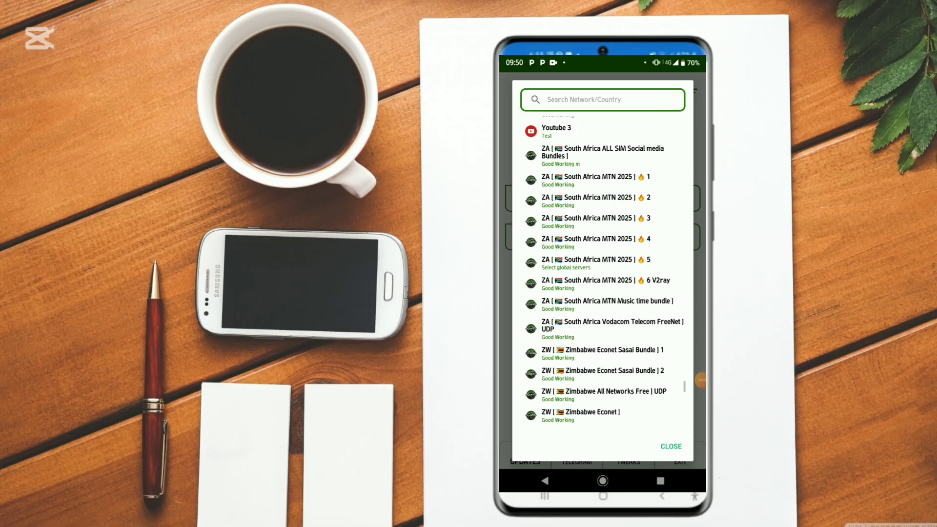
pyautogui.scroll(-3, 603, 269)
pyautogui.scroll(-1, 603, 268)
pyautogui.scroll(-3, 603, 268)
pyautogui.scroll(-3, 602, 269)
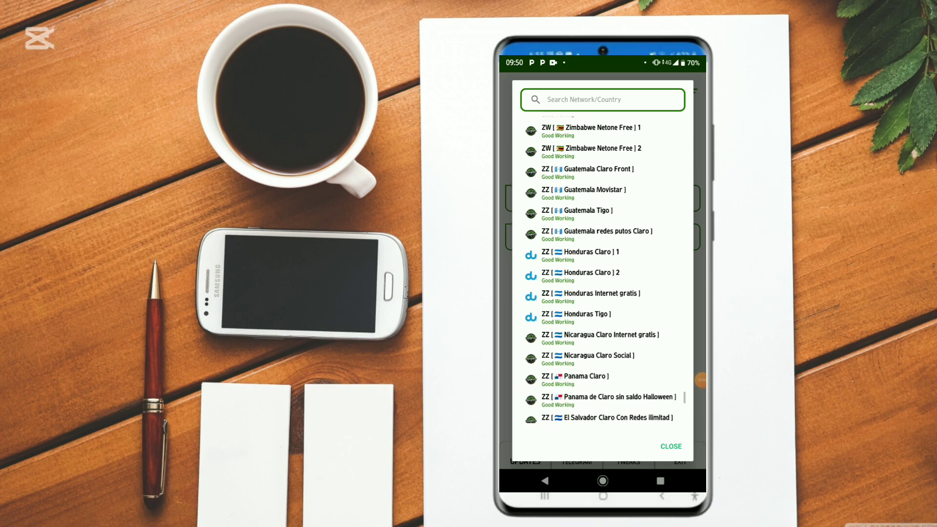
pyautogui.scroll(-3, 602, 269)
pyautogui.scroll(-3, 602, 269)
pyautogui.scroll(-3, 603, 268)
pyautogui.scroll(-3, 603, 268)
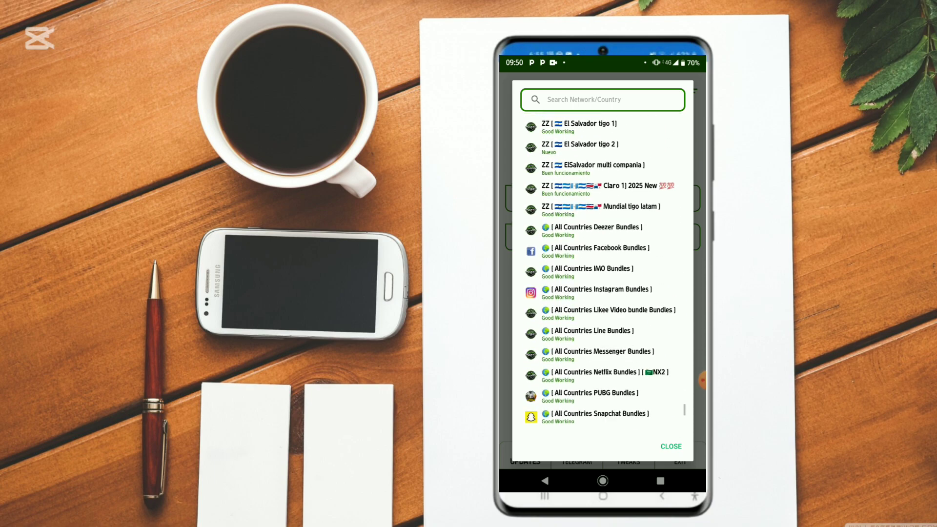
pyautogui.scroll(-1, 603, 268)
pyautogui.scroll(-3, 603, 268)
pyautogui.scroll(-3, 603, 269)
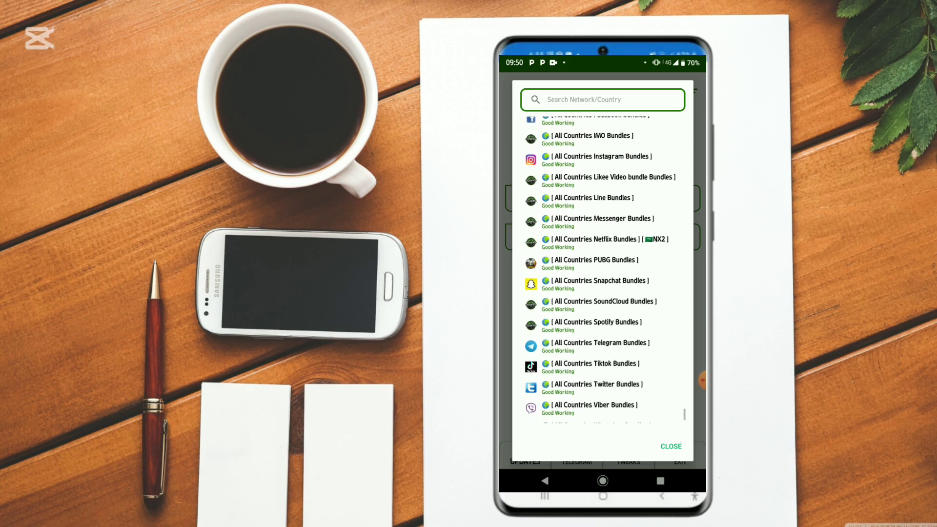
pyautogui.scroll(-4, 603, 268)
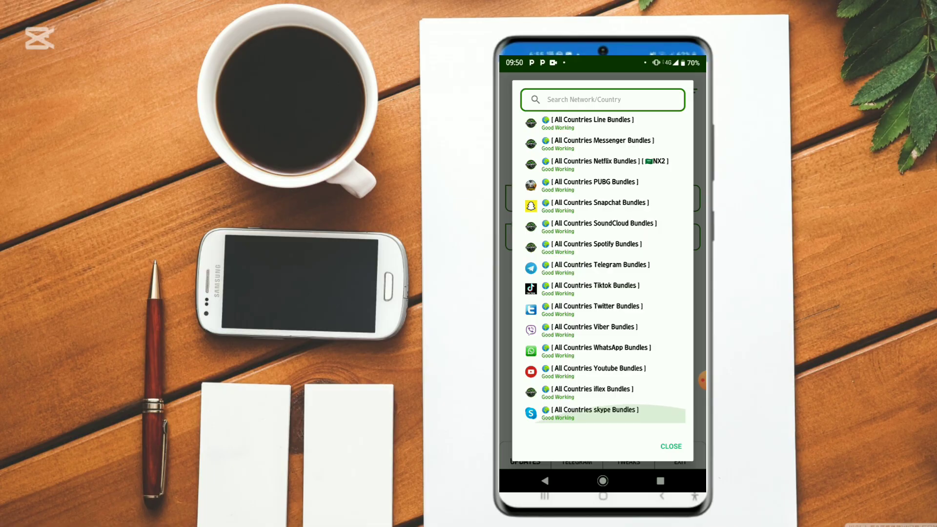
pyautogui.scroll(4, 603, 269)
pyautogui.scroll(-4, 603, 268)
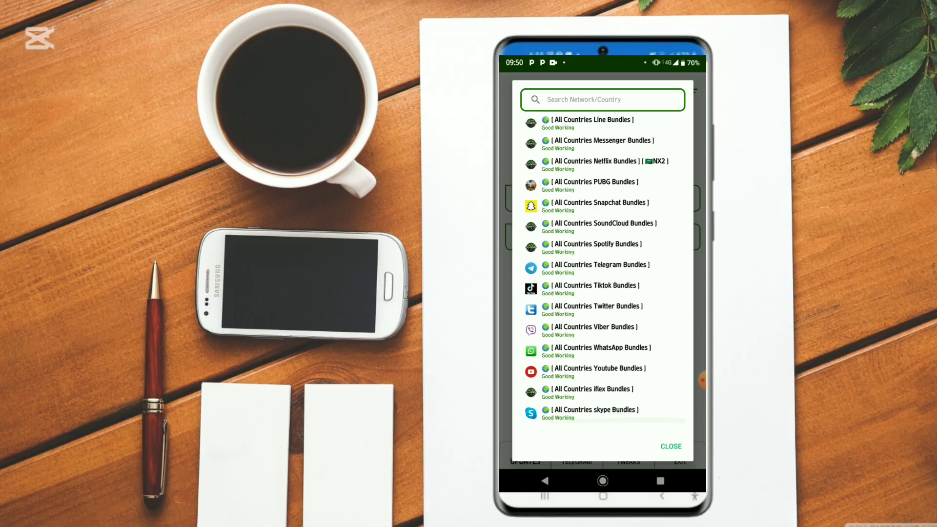
pyautogui.scroll(-20, 603, 268)
pyautogui.scroll(5, 603, 269)
pyautogui.scroll(15, 602, 269)
pyautogui.scroll(8, 603, 268)
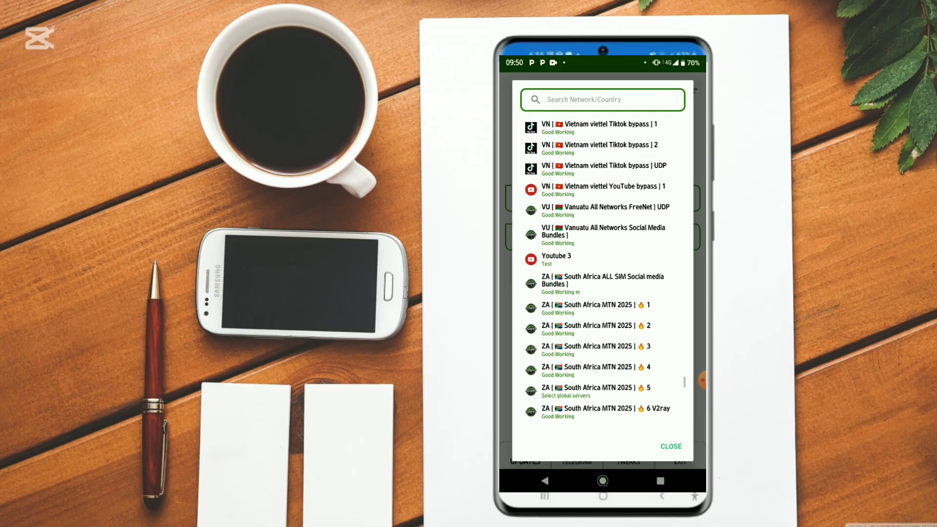
pyautogui.scroll(4, 602, 268)
pyautogui.scroll(2, 603, 269)
pyautogui.scroll(-1, 603, 268)
pyautogui.scroll(-3, 603, 268)
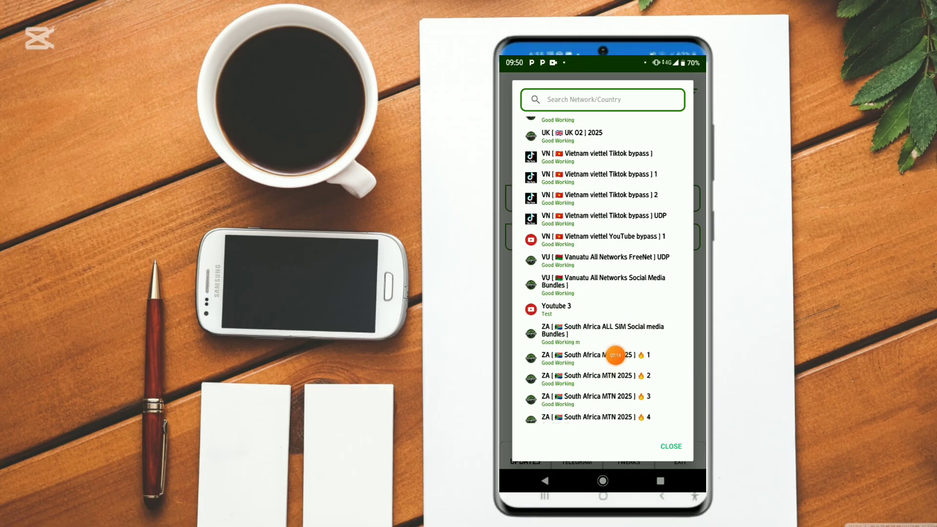
pyautogui.scroll(5, 654, 454)
pyautogui.scroll(6, 655, 454)
pyautogui.scroll(5, 654, 454)
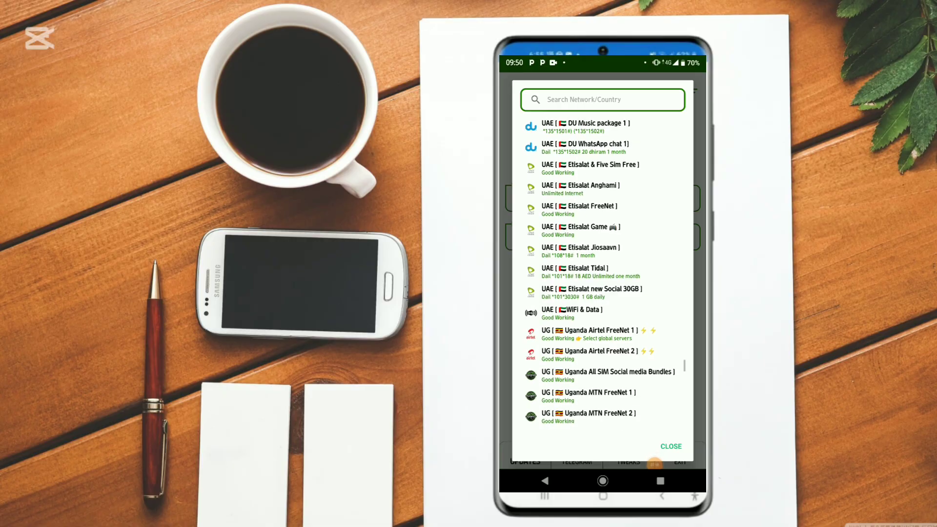
pyautogui.scroll(1, 602, 269)
pyautogui.scroll(2, 602, 268)
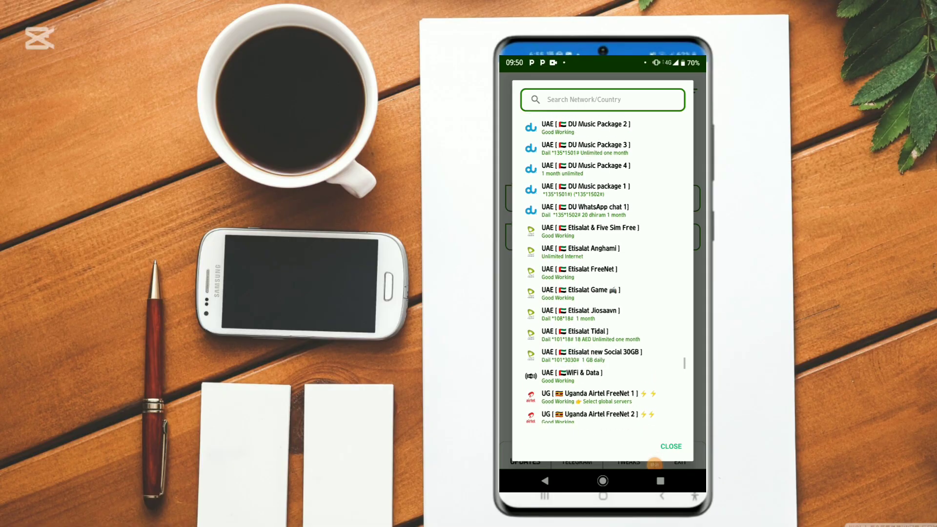
pyautogui.scroll(2, 603, 268)
pyautogui.scroll(2, 603, 269)
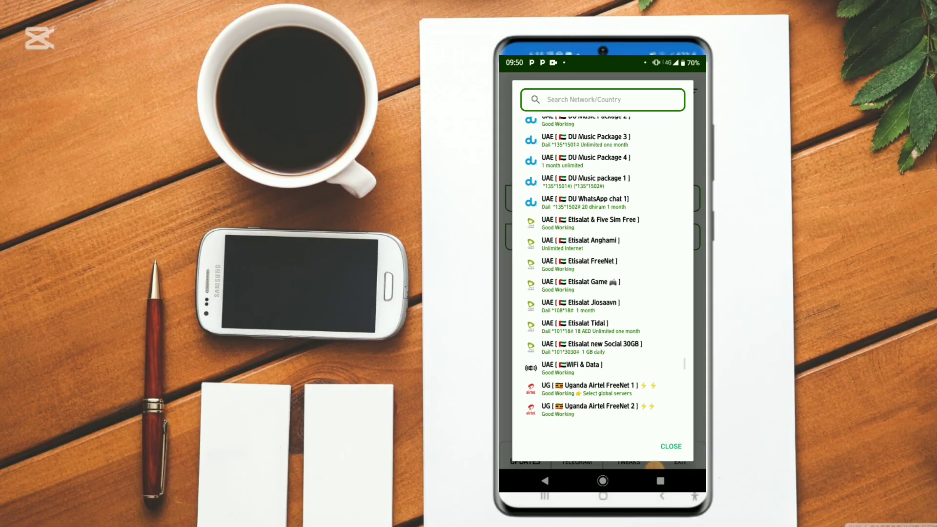
# Step: Scroll the network list back up past Tanzania, Thailand, Syria, Sudan and Qatar to Pakistan
pyautogui.click(599, 297)
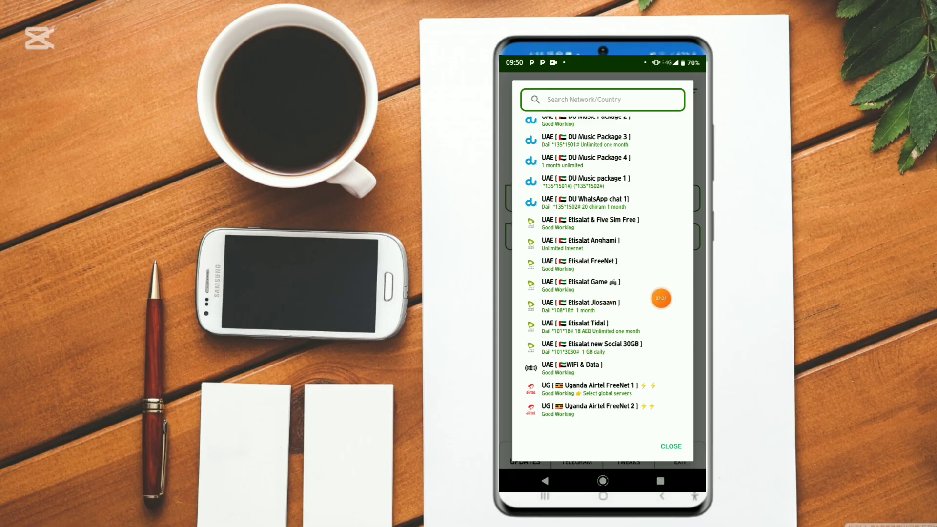
pyautogui.scroll(5, 694, 296)
pyautogui.scroll(5, 694, 297)
pyautogui.scroll(3, 695, 298)
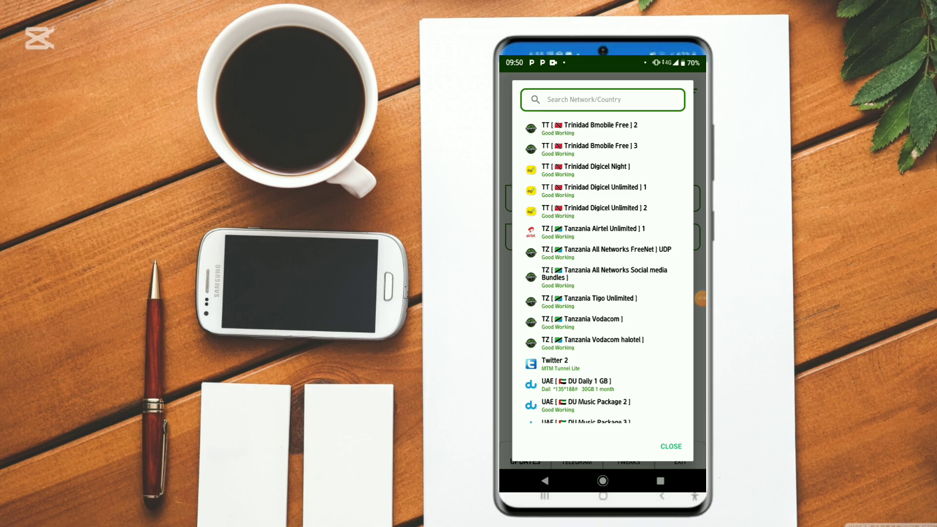
pyautogui.scroll(1, 701, 298)
pyautogui.scroll(4, 702, 298)
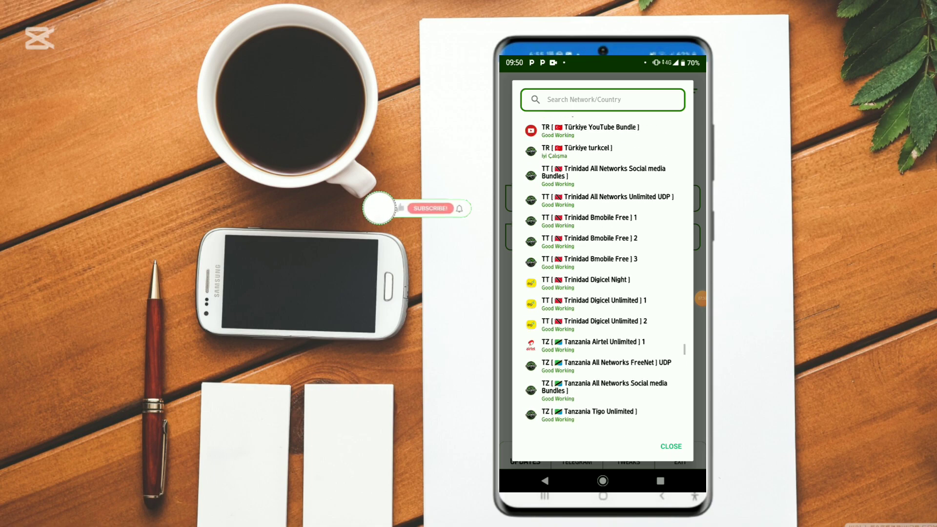
pyautogui.scroll(3, 702, 297)
pyautogui.scroll(10, 702, 298)
pyautogui.scroll(6, 701, 297)
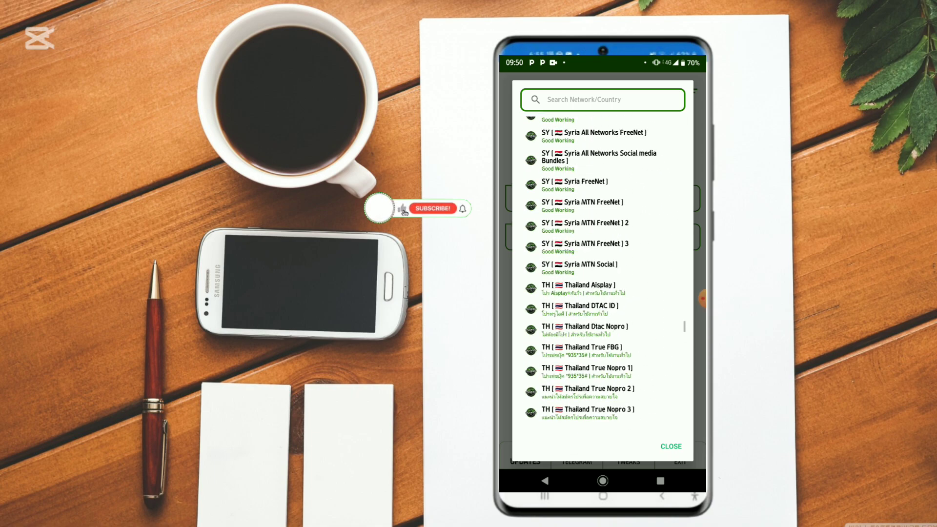
pyautogui.scroll(5, 702, 298)
pyautogui.scroll(3, 702, 298)
pyautogui.scroll(5, 702, 298)
pyautogui.scroll(5, 702, 298)
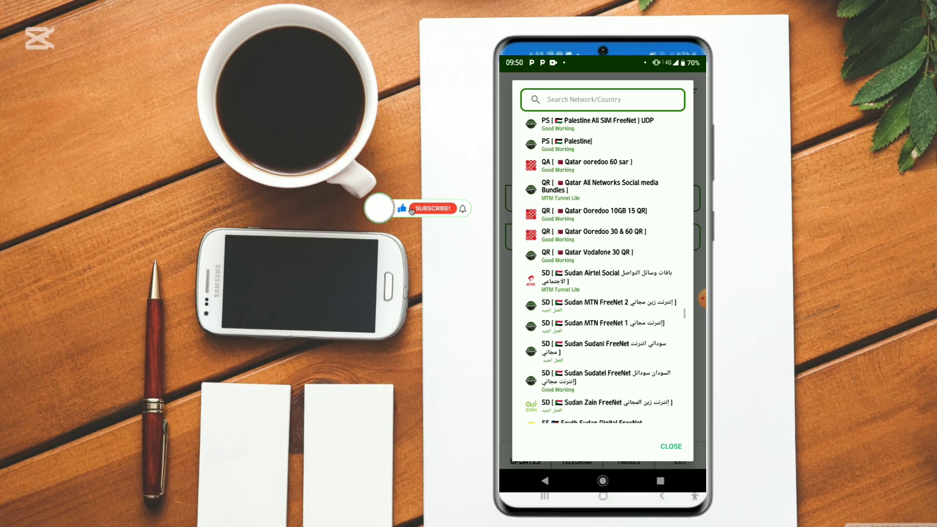
pyautogui.scroll(1, 702, 298)
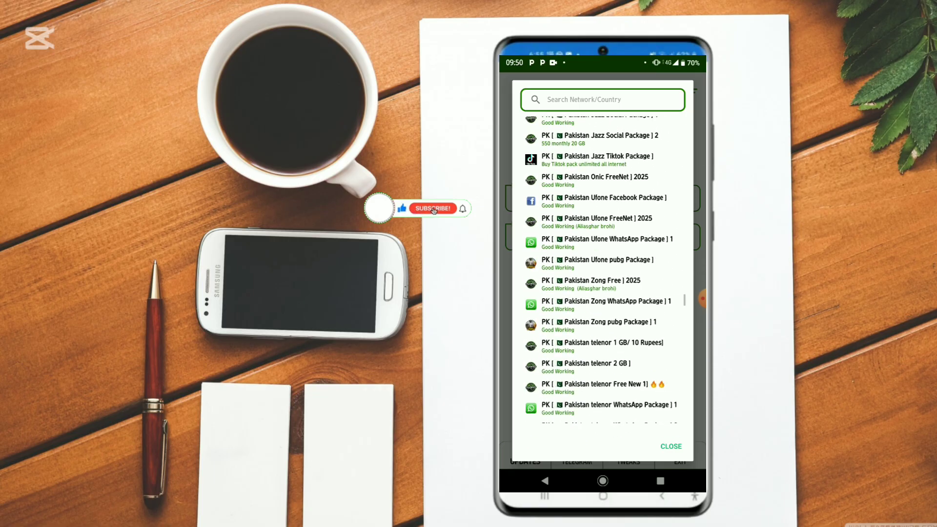